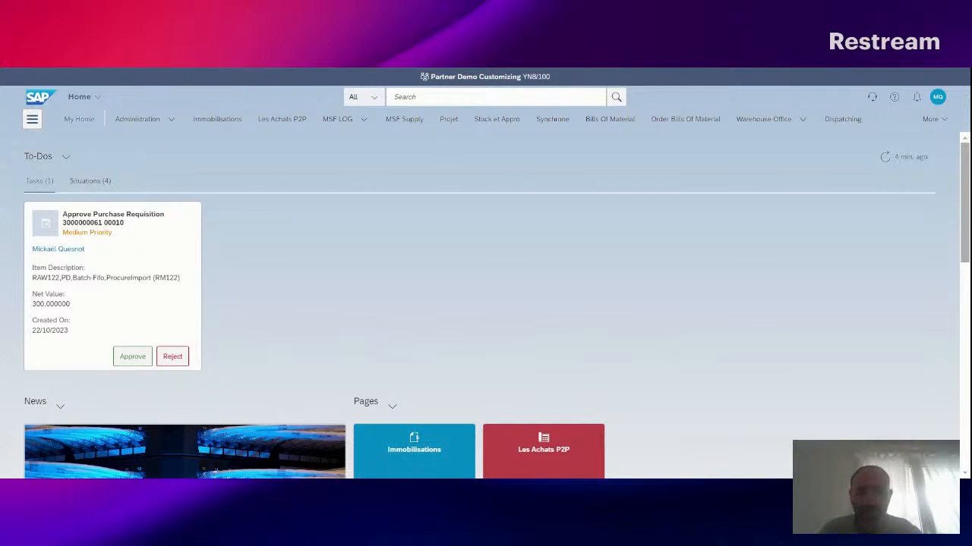
Step: Find and open the My Purchase Requisitions app and dismiss the updates notice
click(429, 99)
text(My Purchase Requisitions)
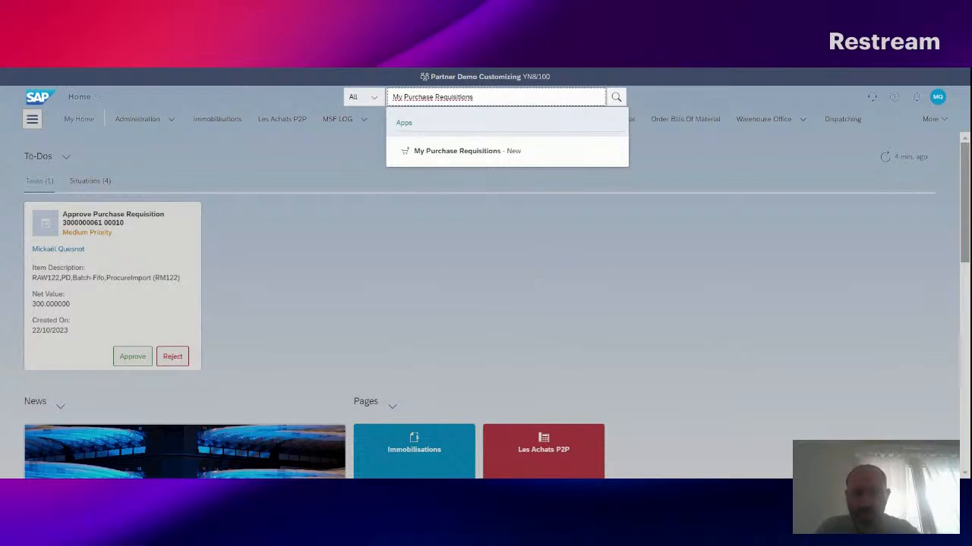
click(476, 153)
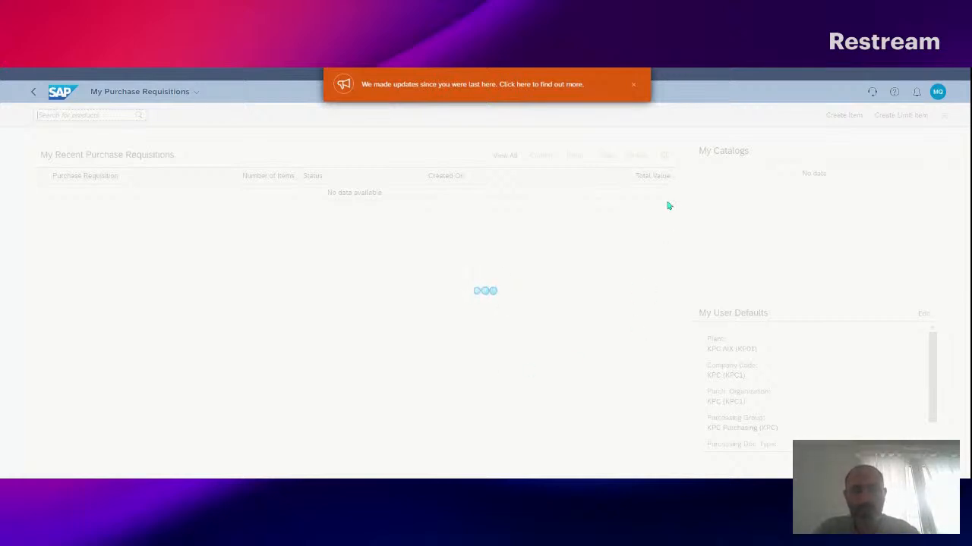
click(634, 87)
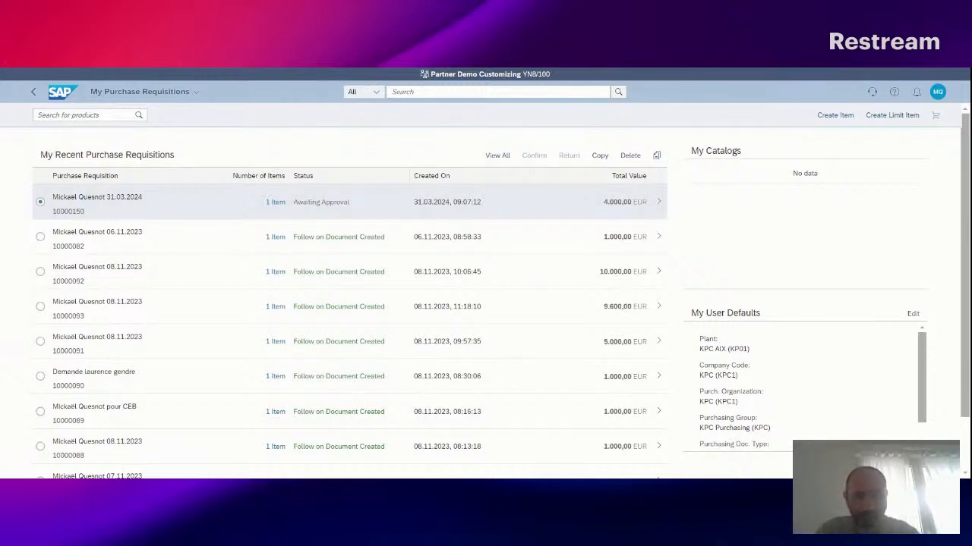
Step: Start a new purchase requisition item and enter "office supply" as its item description
click(831, 118)
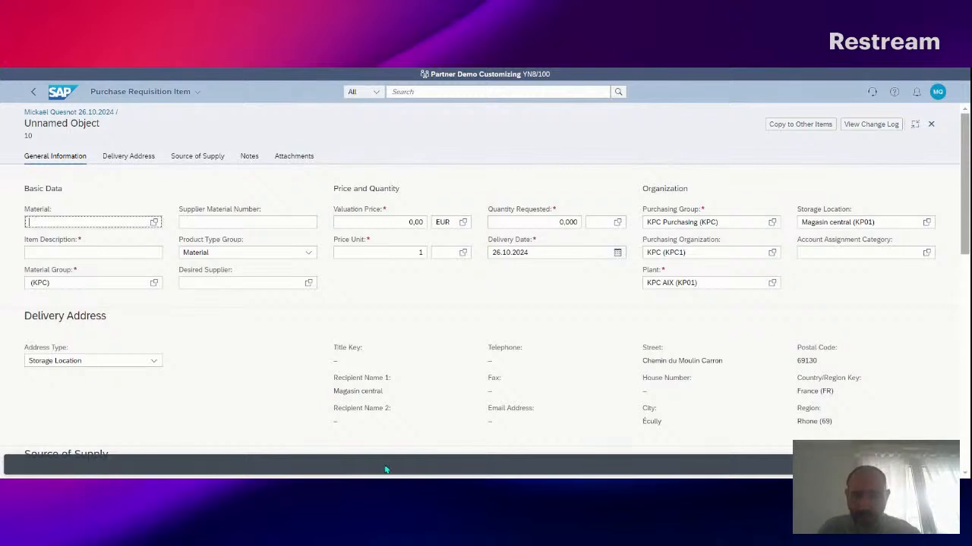
click(78, 254)
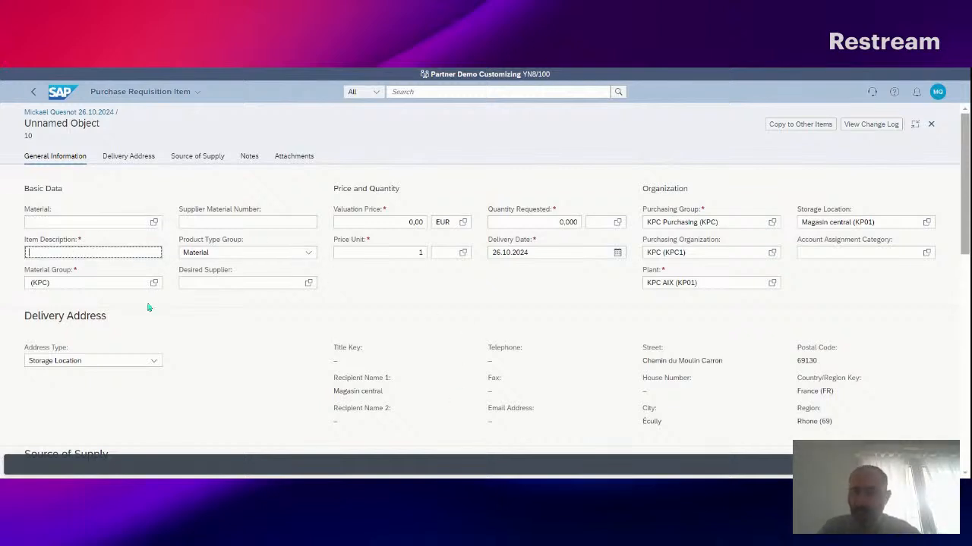
text(office supply)
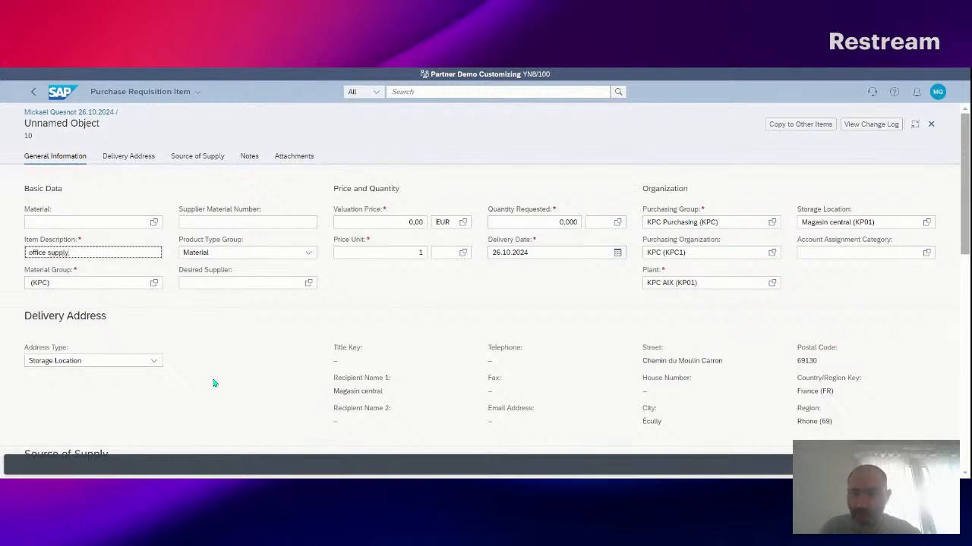
key(Return)
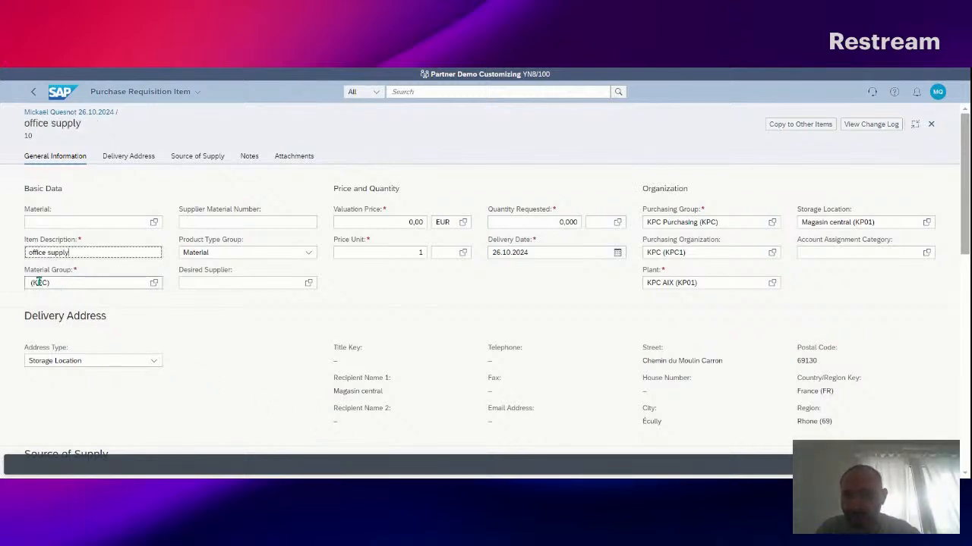
Step: Search the material groups for Y* and assign YBMM00 (Non-Stock Materials without ID) to the item
click(151, 284)
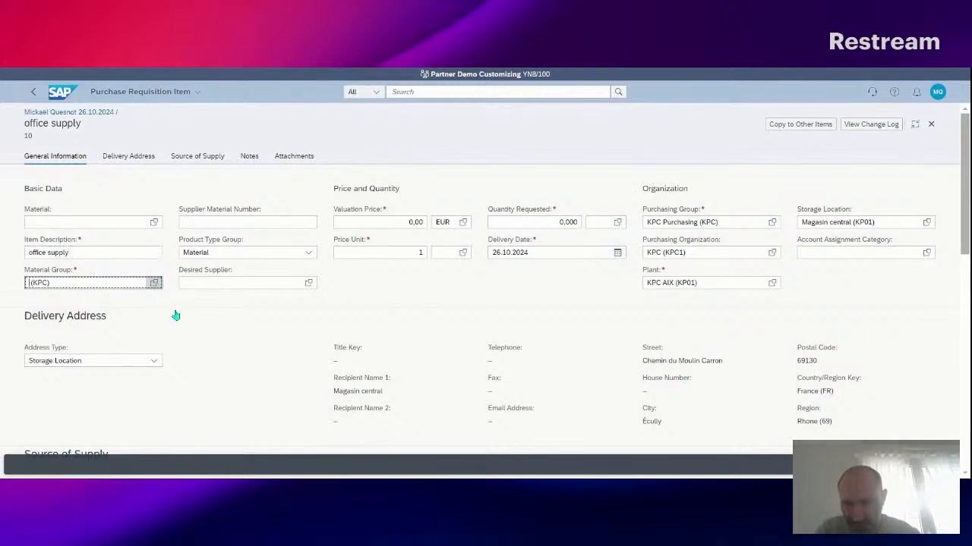
scroll(402, 298, down, 3)
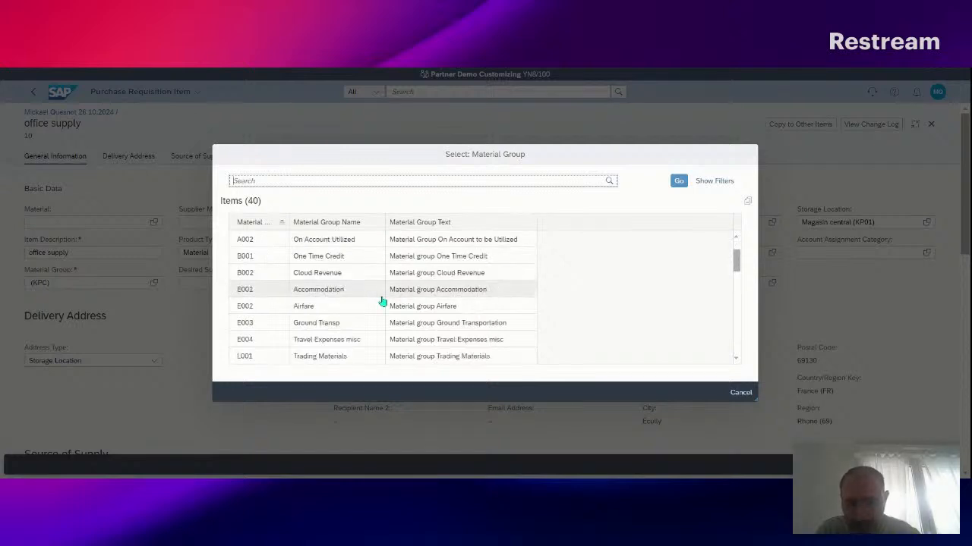
click(714, 185)
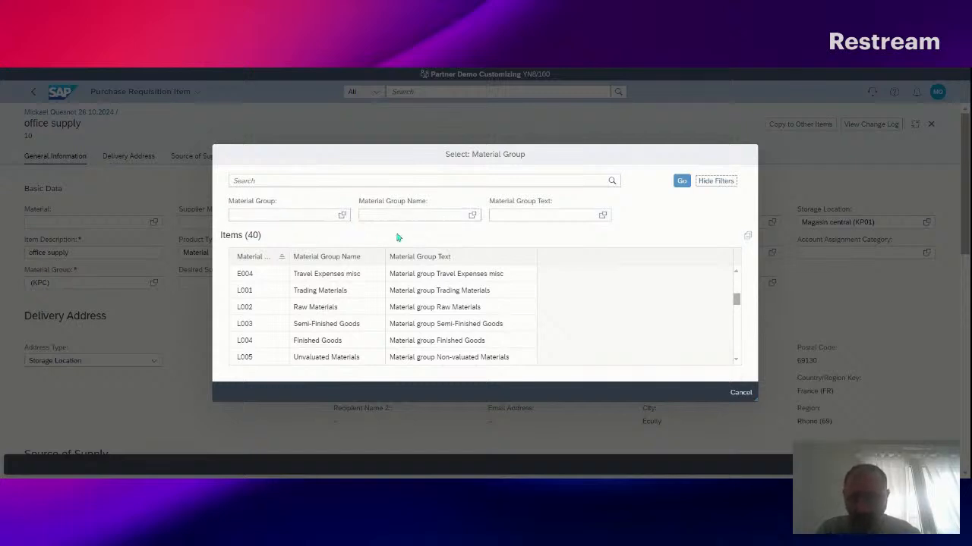
click(706, 183)
click(255, 177)
text(Y*)
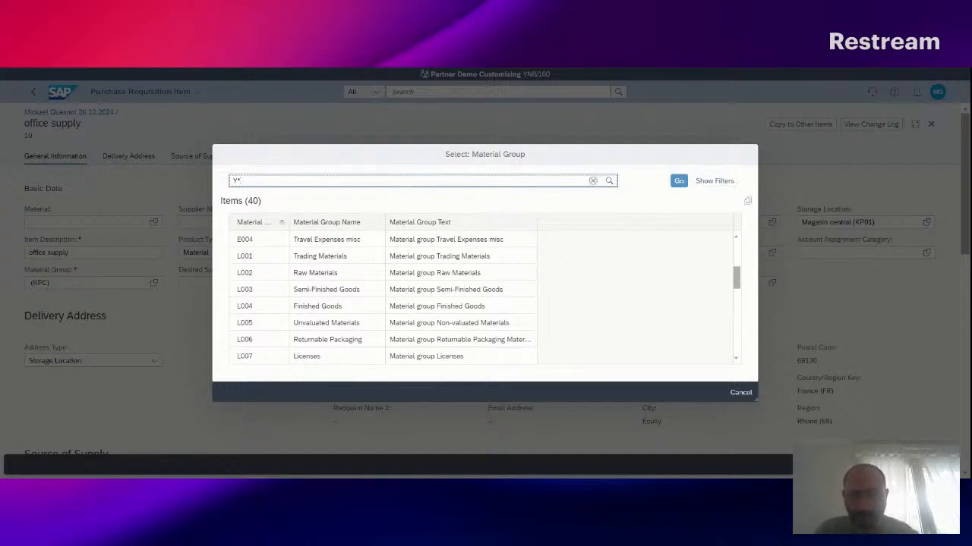
key(Return)
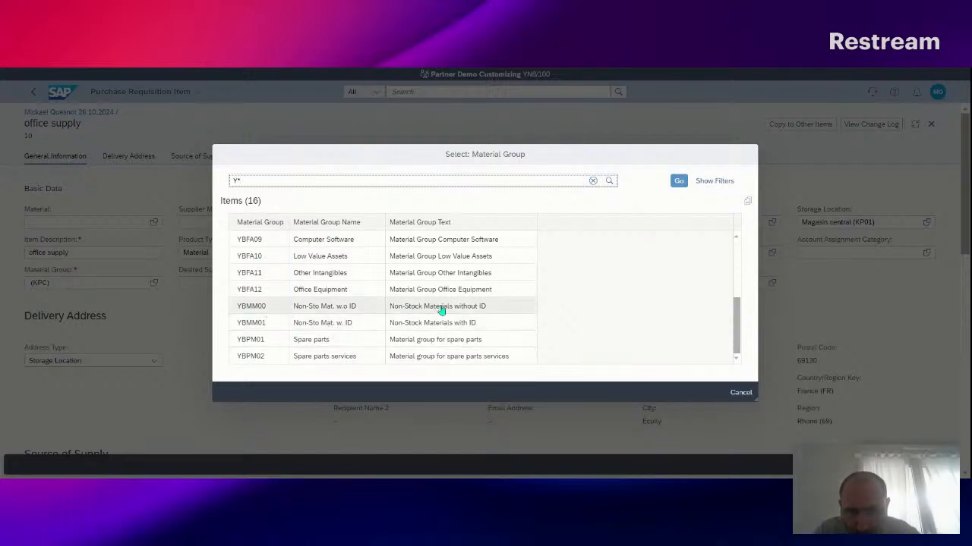
click(465, 309)
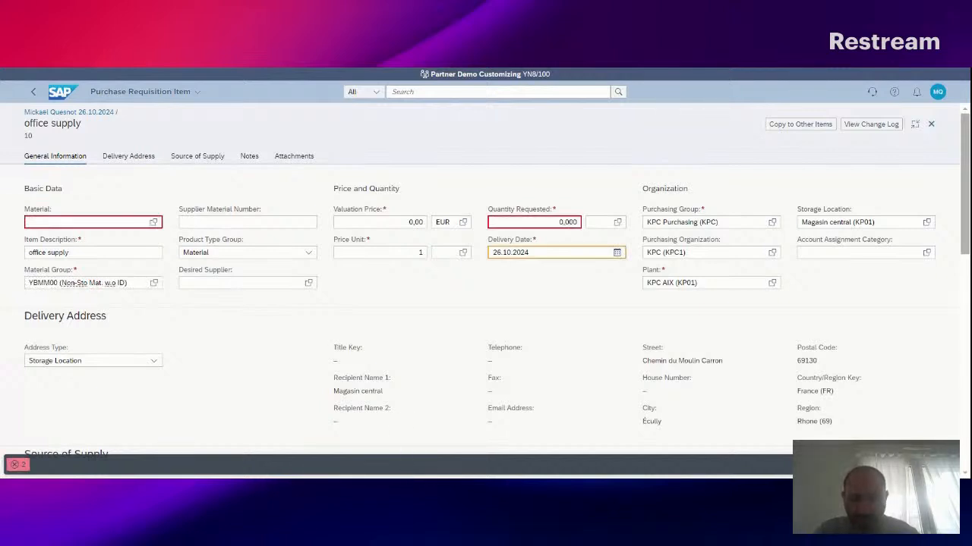
Step: Set the valuation price to 100 EUR and choose EA as the unit of measure for the price unit
click(380, 221)
text(100)
key(Tab)
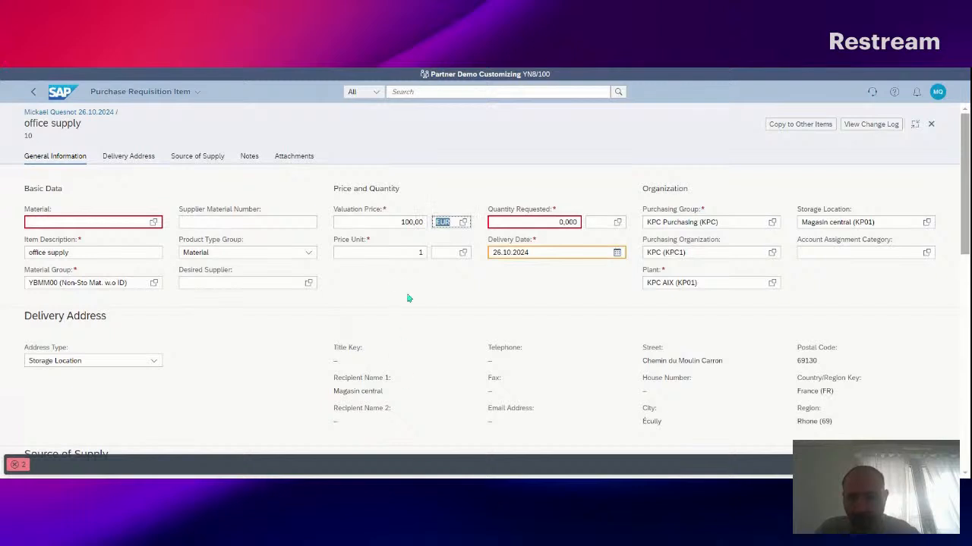
click(438, 252)
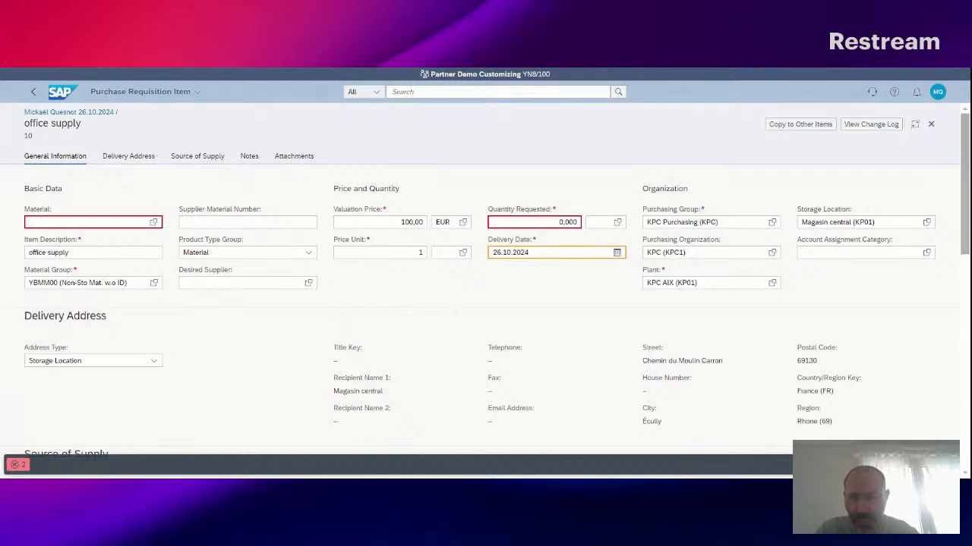
click(463, 252)
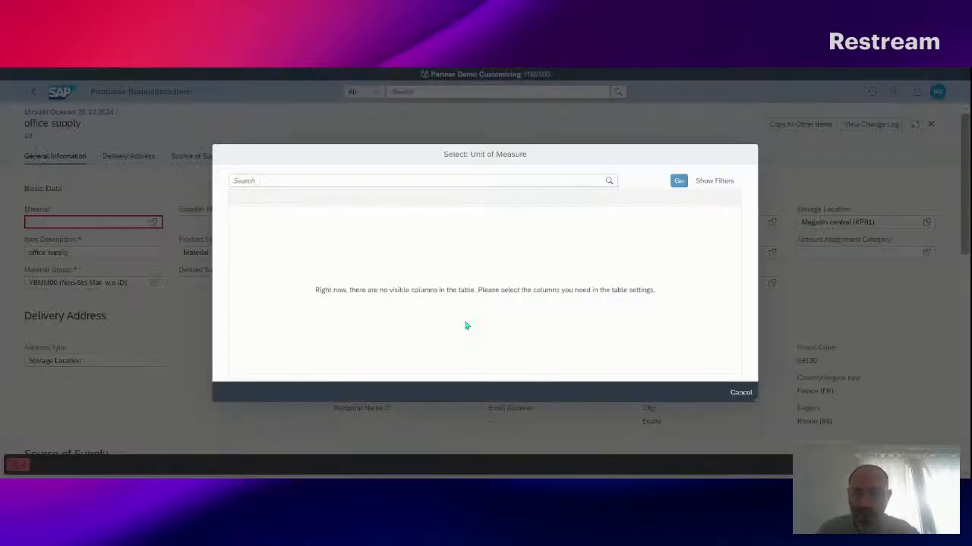
text(EA)
click(341, 238)
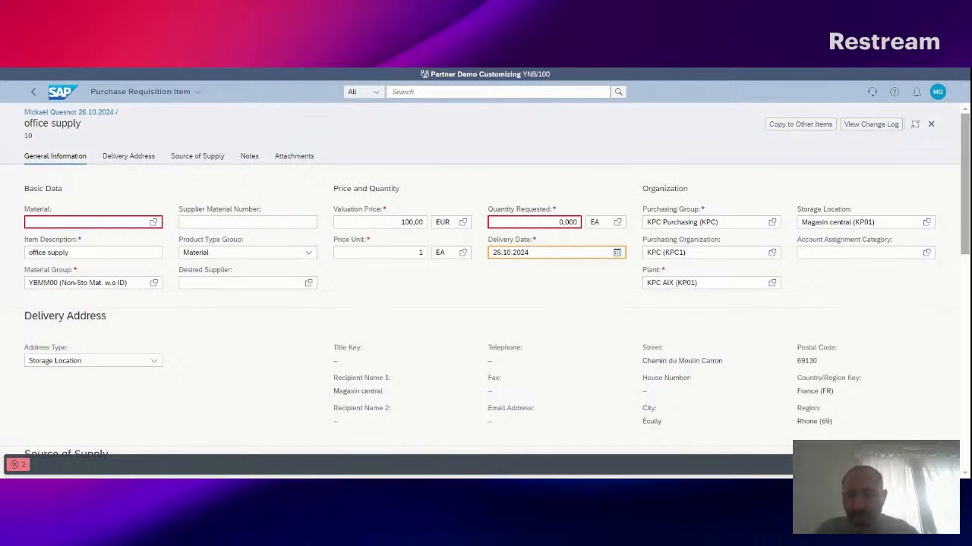
click(436, 253)
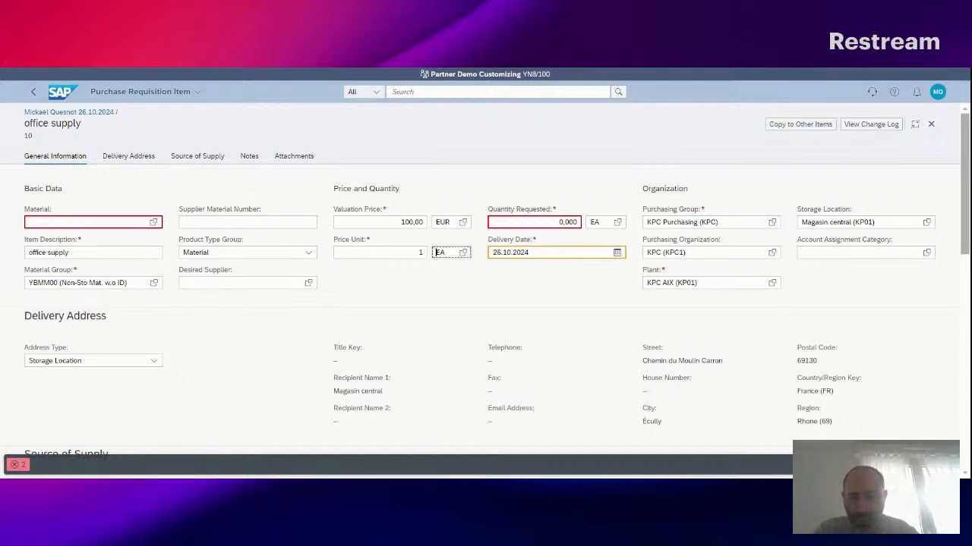
Step: Set the requested quantity to 100
double_click(550, 222)
key(BackSpace)
text(100)
key(Tab)
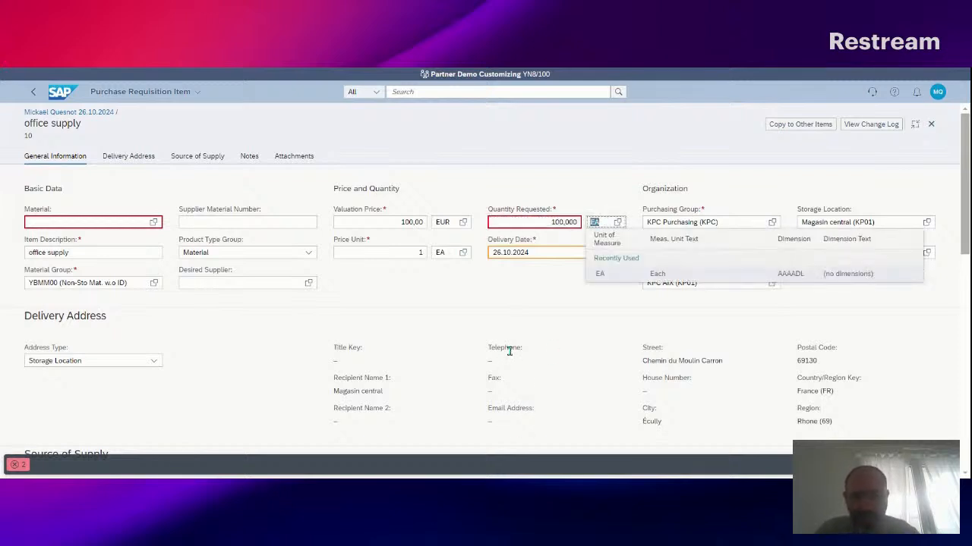
Step: Set the delivery date to 31.10.2024
click(544, 251)
click(615, 253)
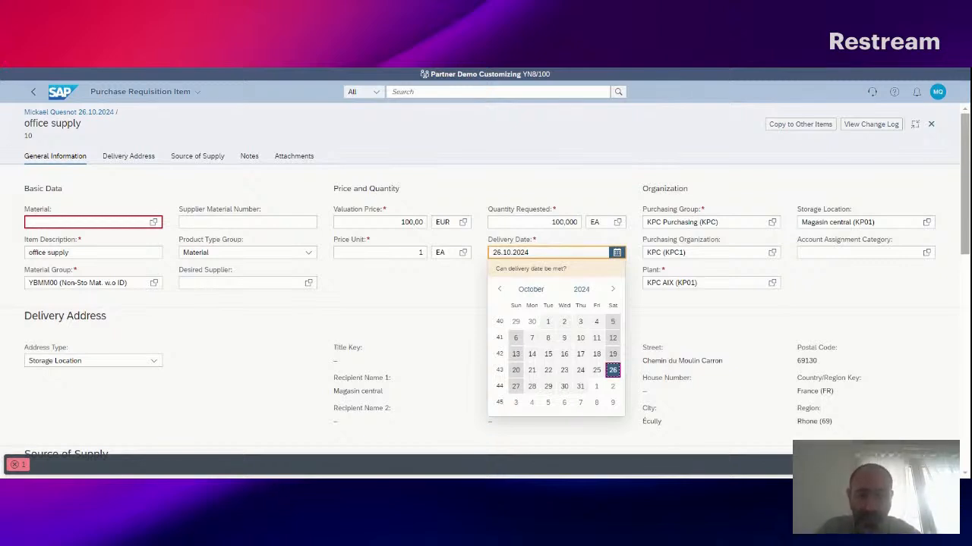
click(580, 387)
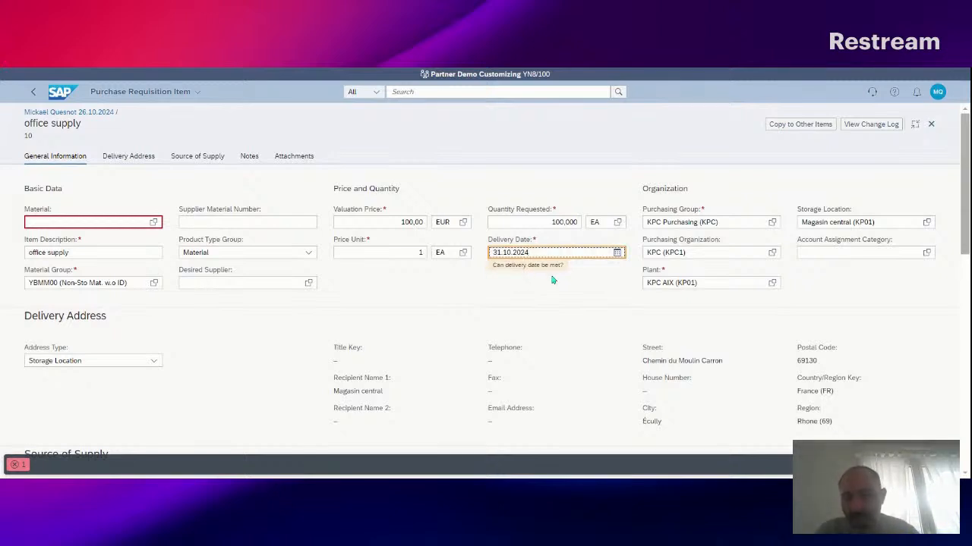
Step: Set the delivery date to 07.11.2024
click(616, 253)
click(612, 289)
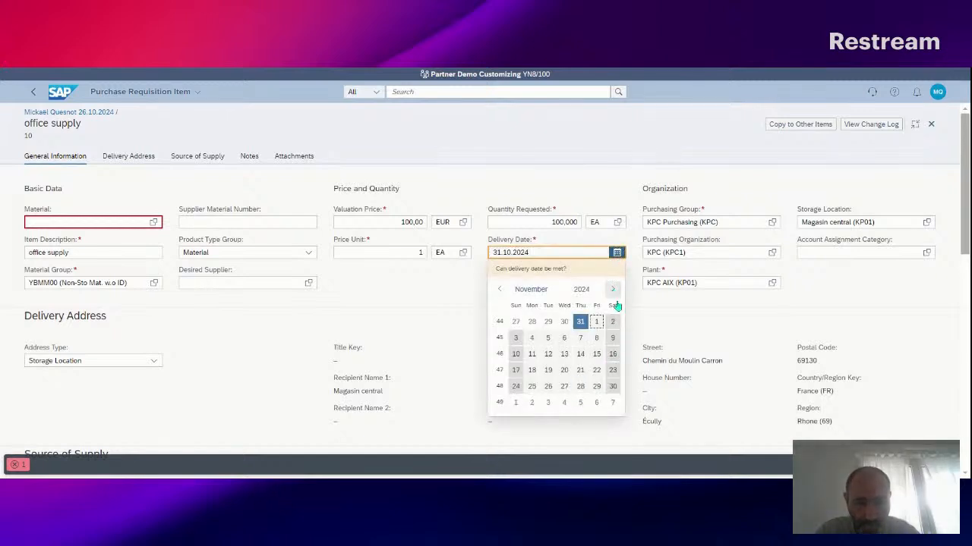
click(580, 338)
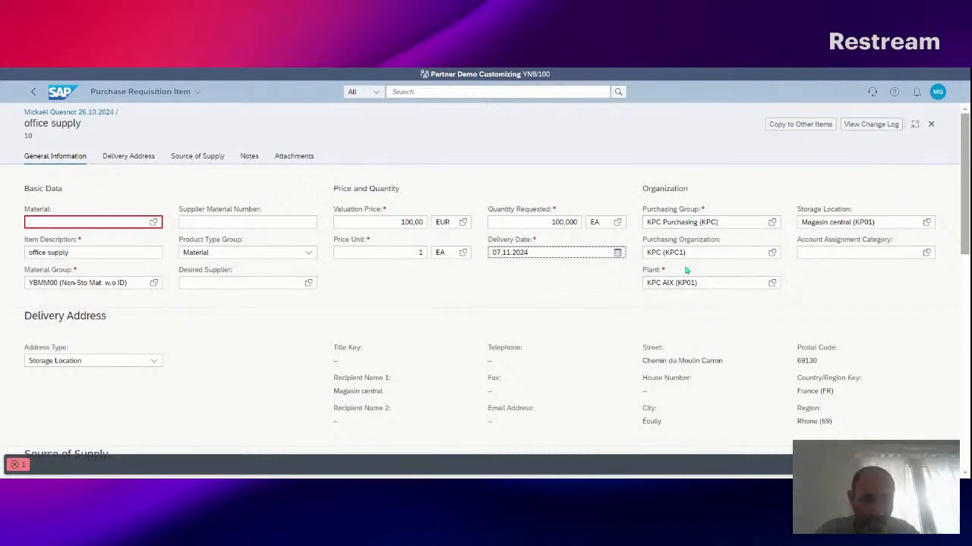
Step: Assign purchasing group Group 003 (003) to the item
click(772, 222)
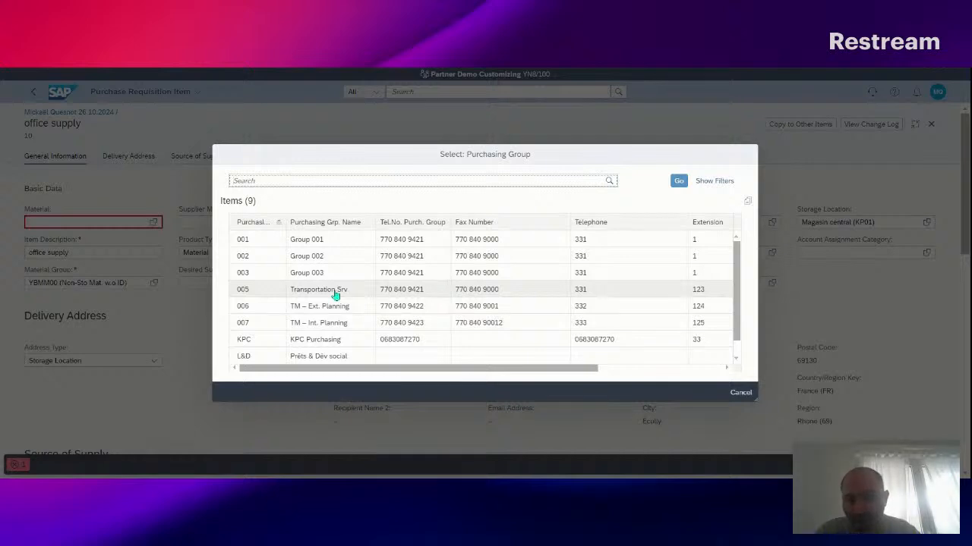
click(267, 274)
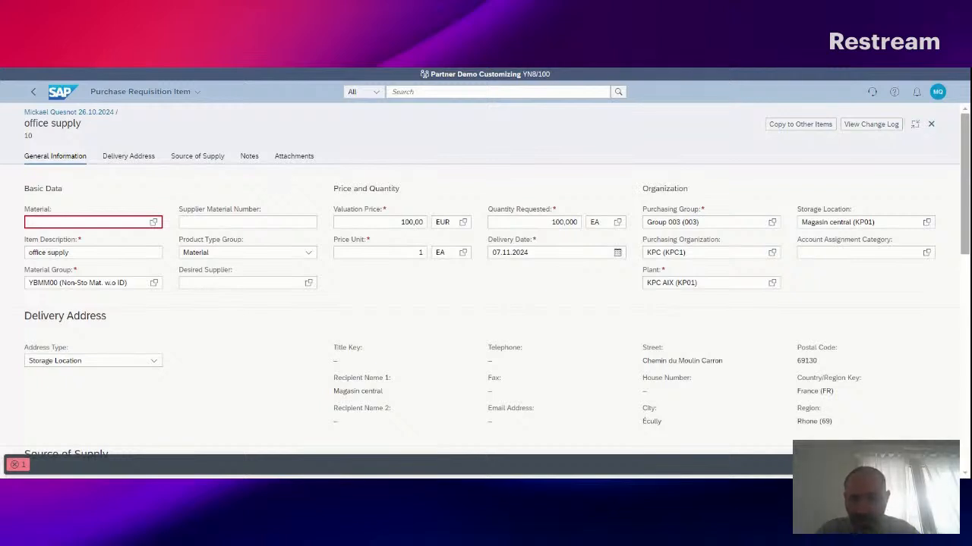
click(714, 253)
click(725, 282)
click(478, 309)
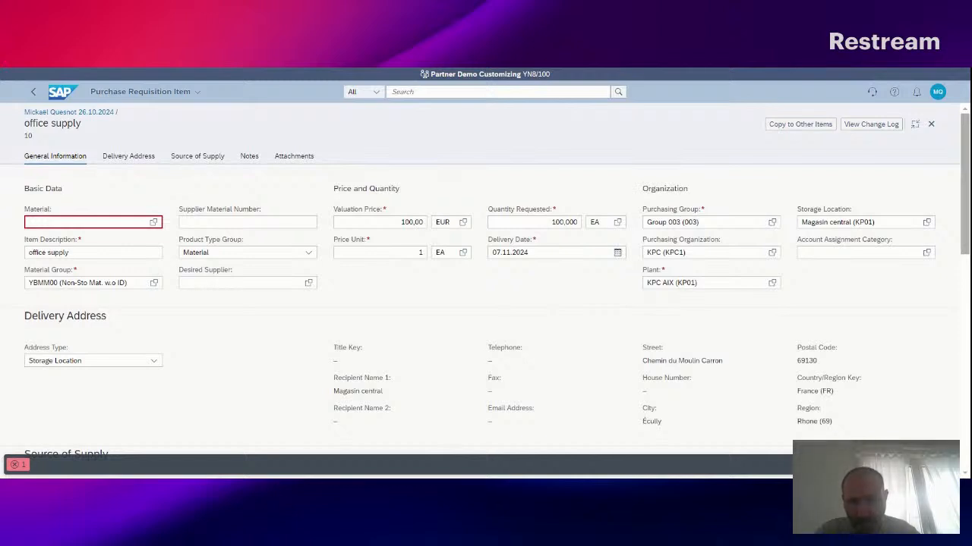
click(728, 283)
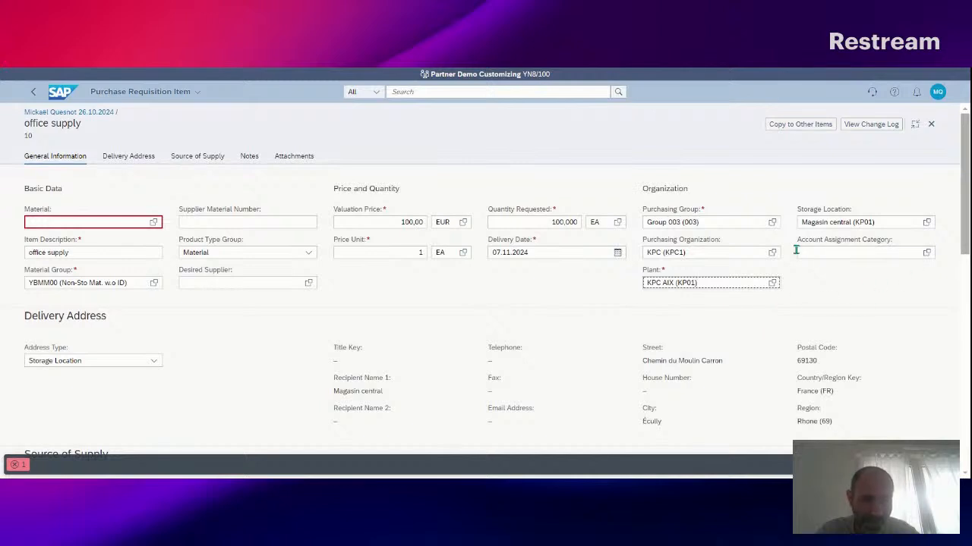
Step: Set the item's account assignment category to Cost center (K)
click(926, 252)
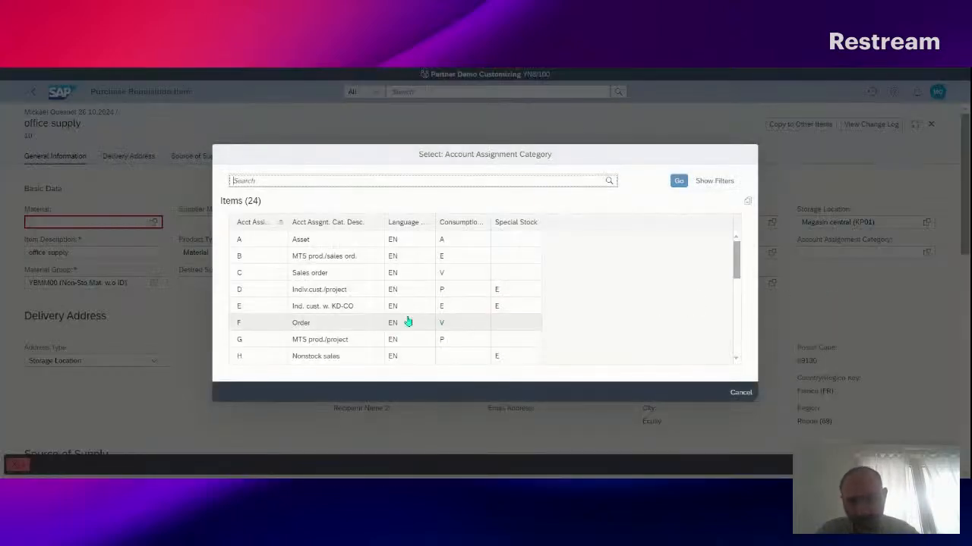
scroll(334, 343, down, 3)
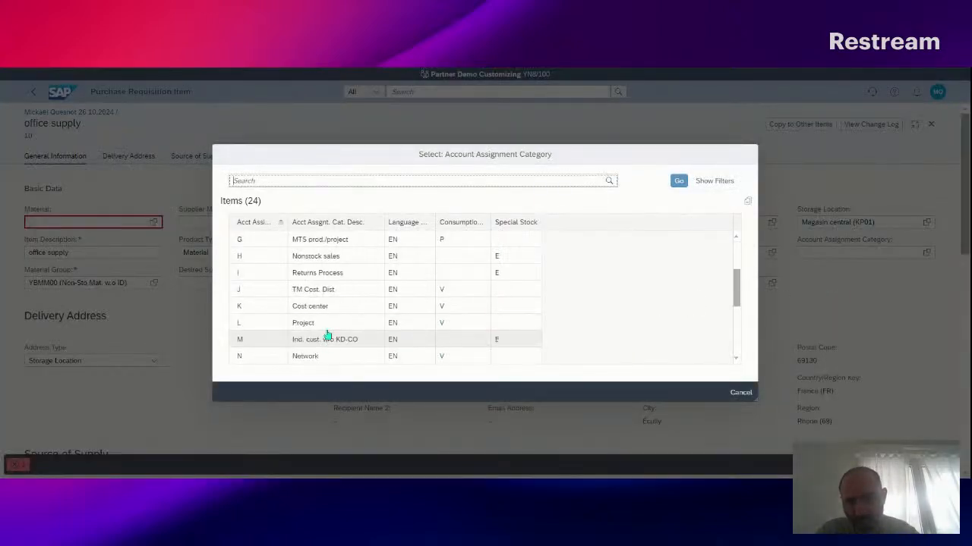
click(323, 306)
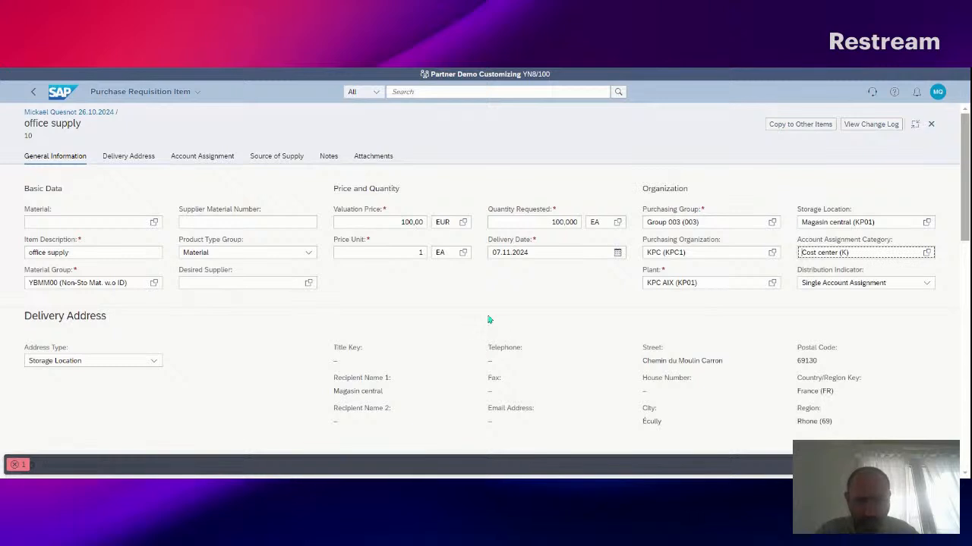
Step: Review the available distribution indicator options for the account assignment
click(929, 283)
click(927, 284)
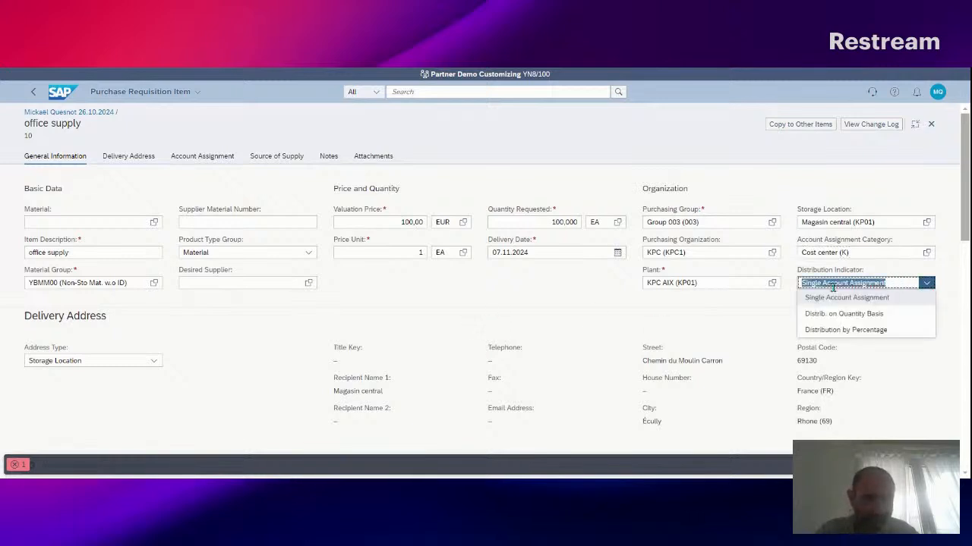
click(585, 296)
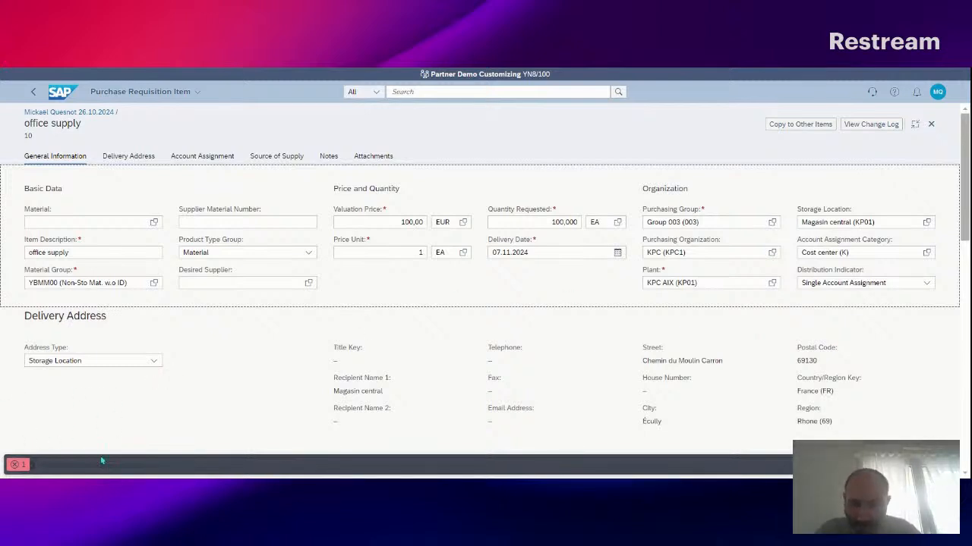
Step: Read the details of the error reported for the requisition item and close them
click(17, 465)
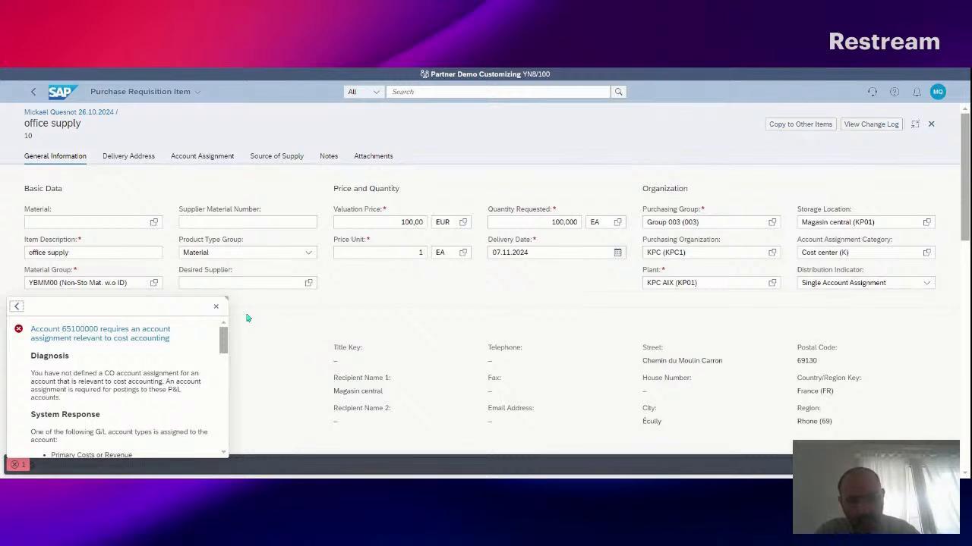
click(216, 306)
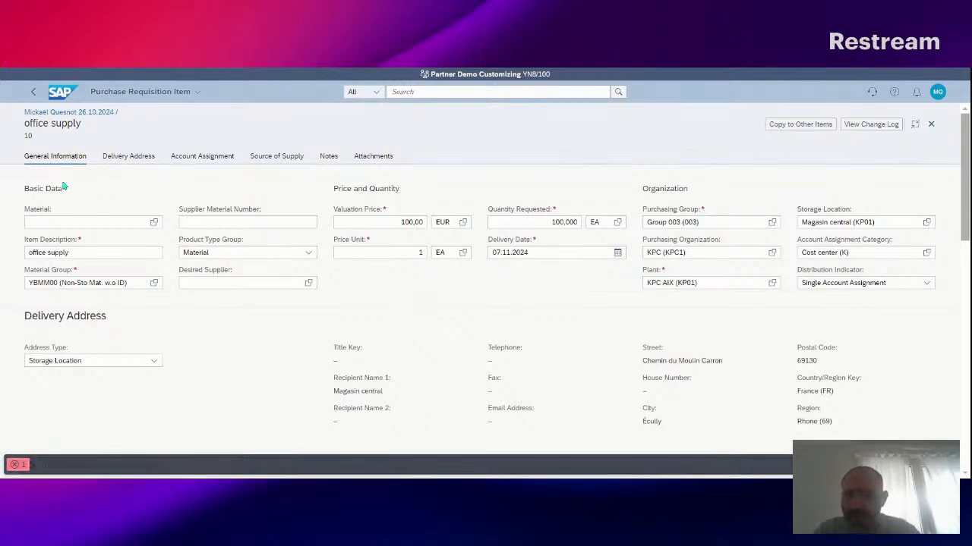
Step: Filter the cost centers by KPC* and assign Marketing KPC (KPC11601) to the item's account assignment line, then apply it
click(194, 159)
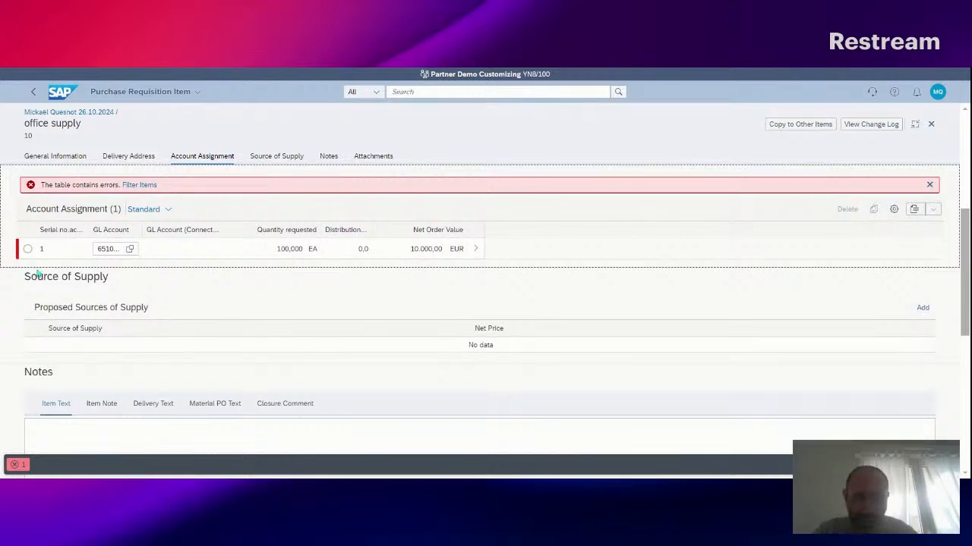
click(479, 250)
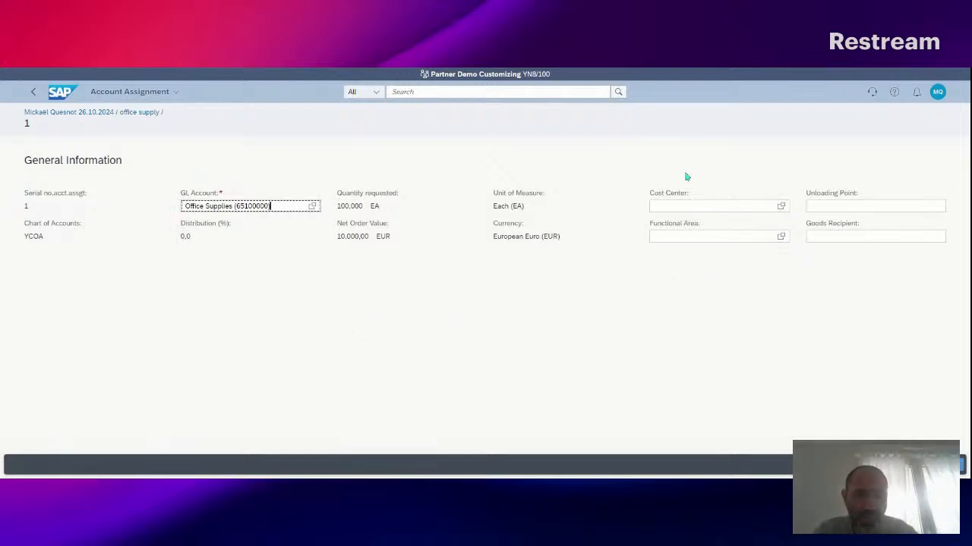
click(781, 205)
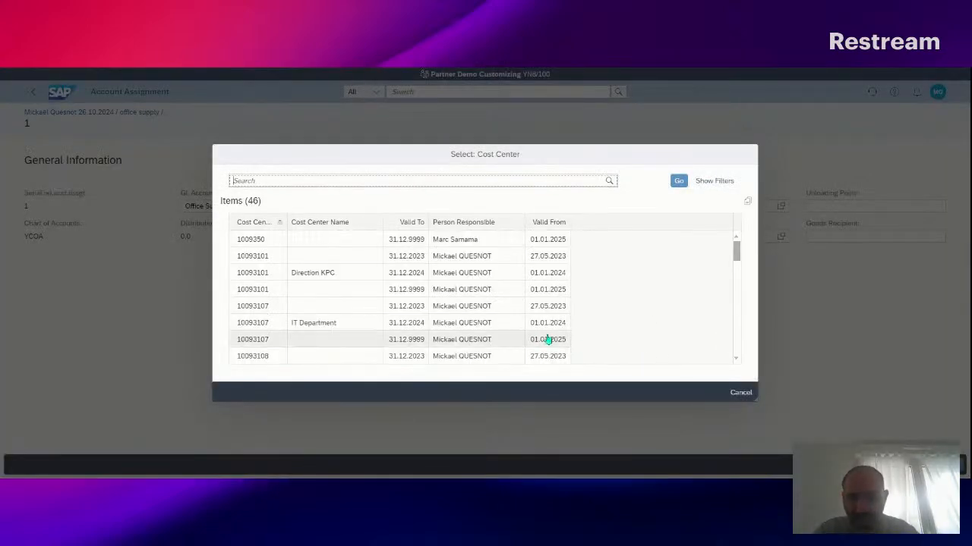
click(710, 184)
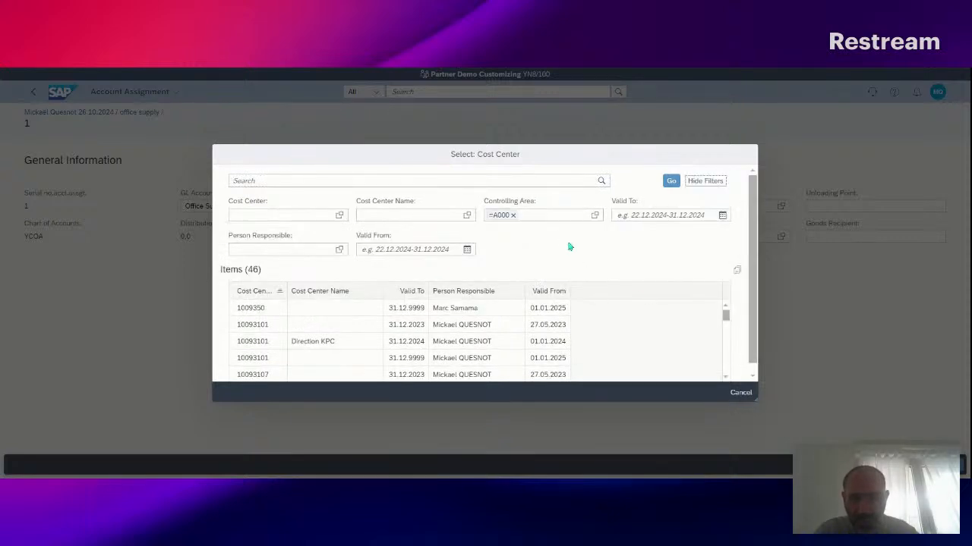
click(280, 218)
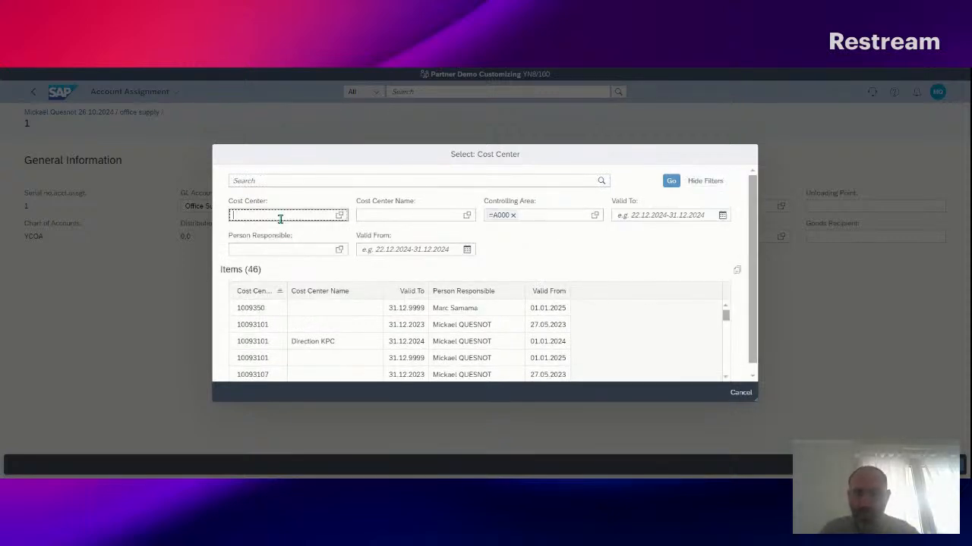
text(KPC)
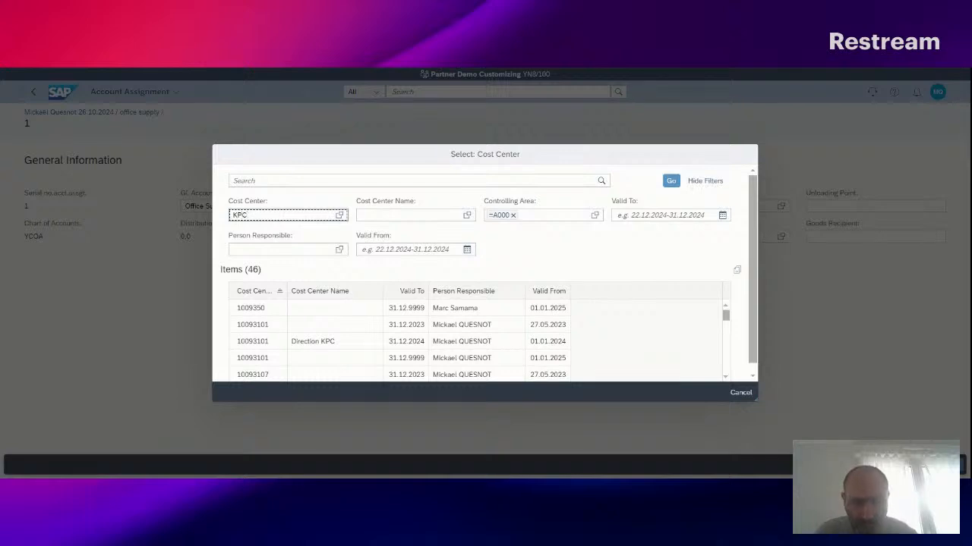
text(*)
key(Return)
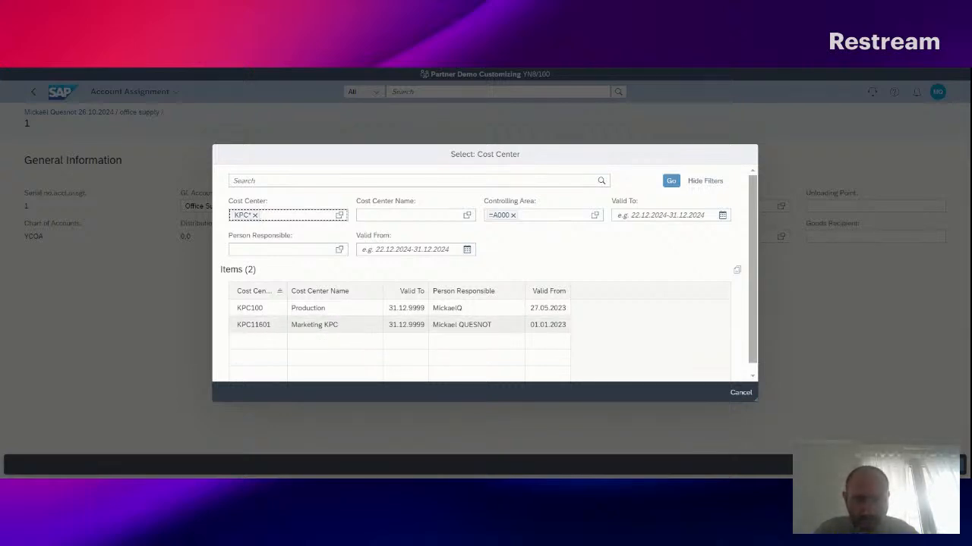
click(292, 328)
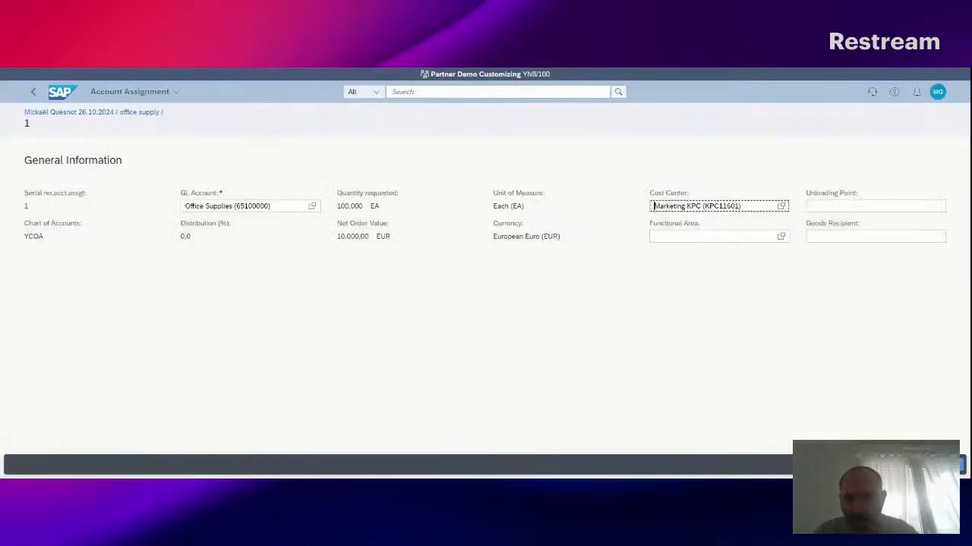
click(947, 464)
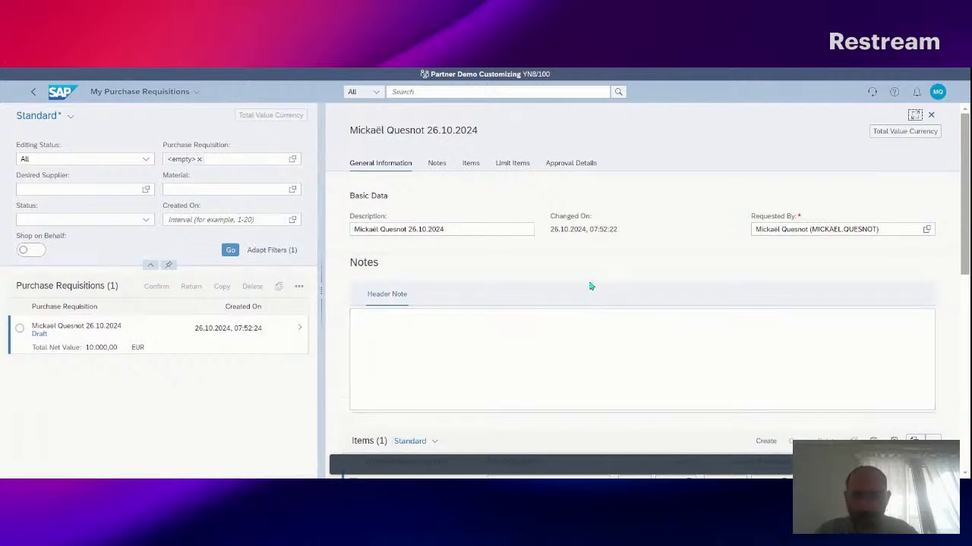
Step: Show the purchase requisition in full screen and open the details of its office supply item
click(913, 115)
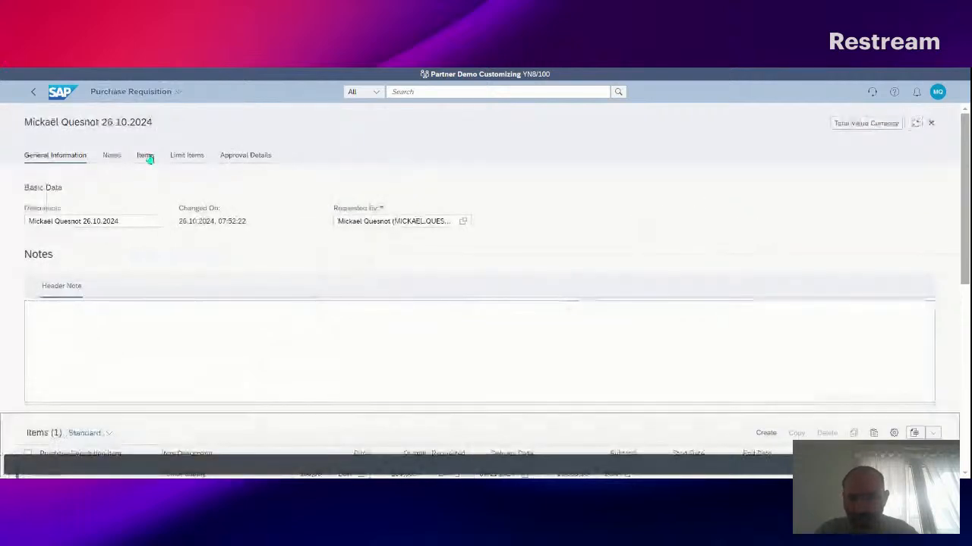
click(145, 155)
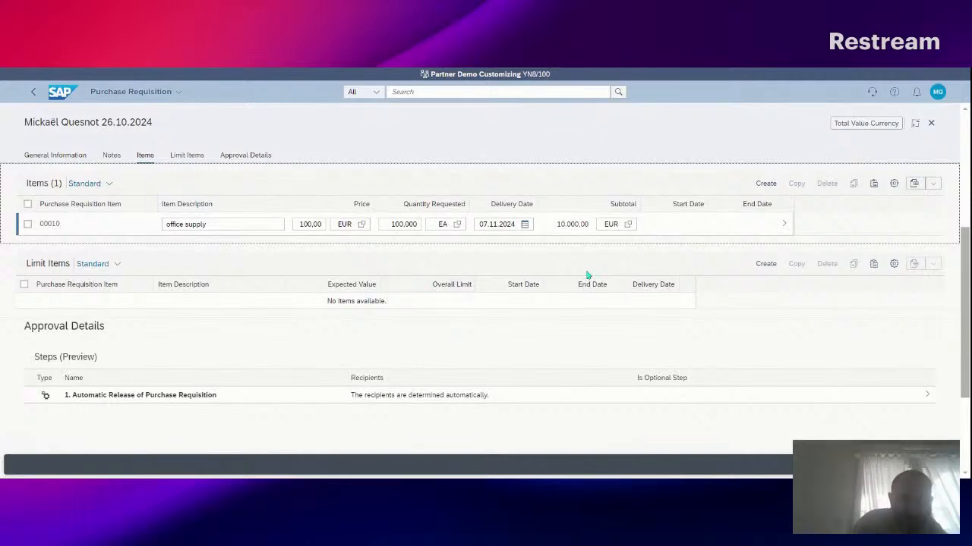
click(782, 226)
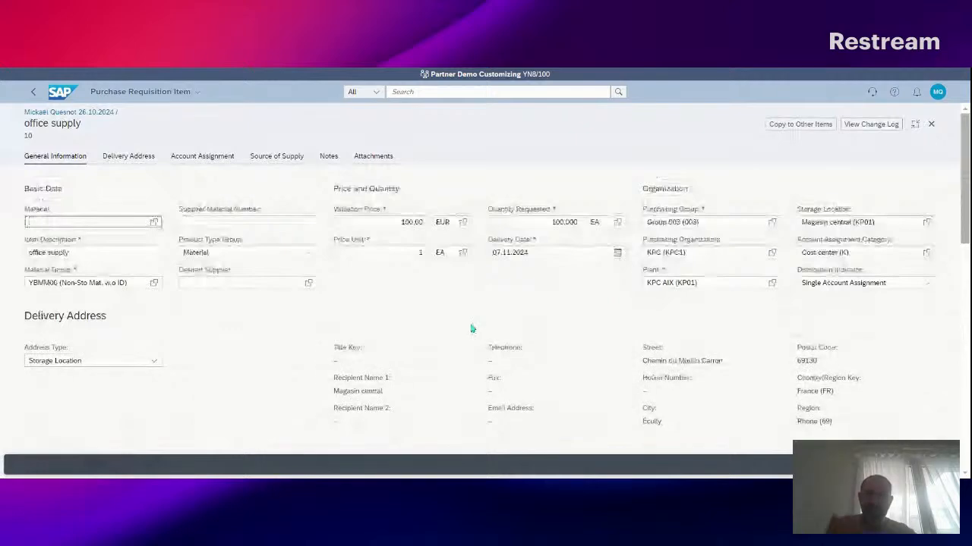
Step: Search the suppliers for 12* and add Domestic FR Supplier 2 FIDUCIAL as the item's fixed source of supply
click(276, 156)
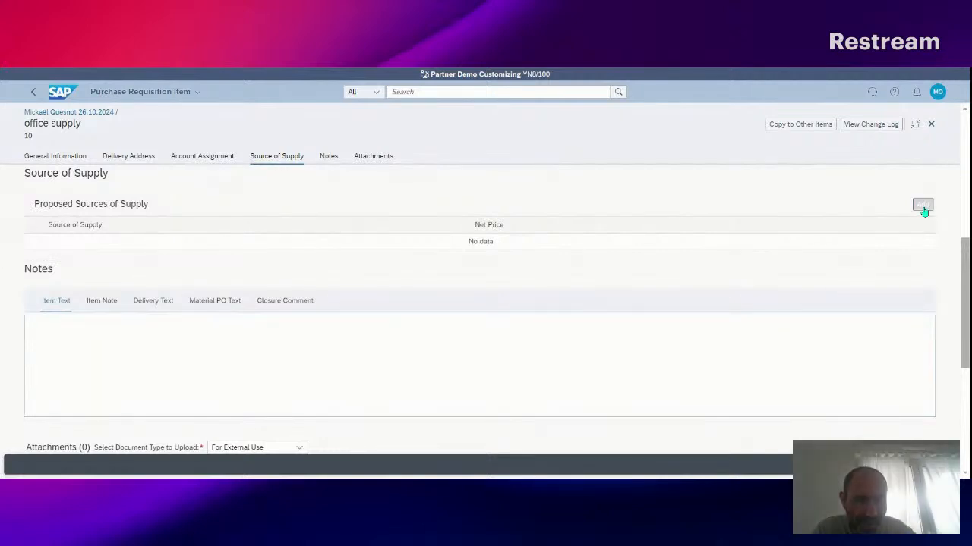
click(922, 204)
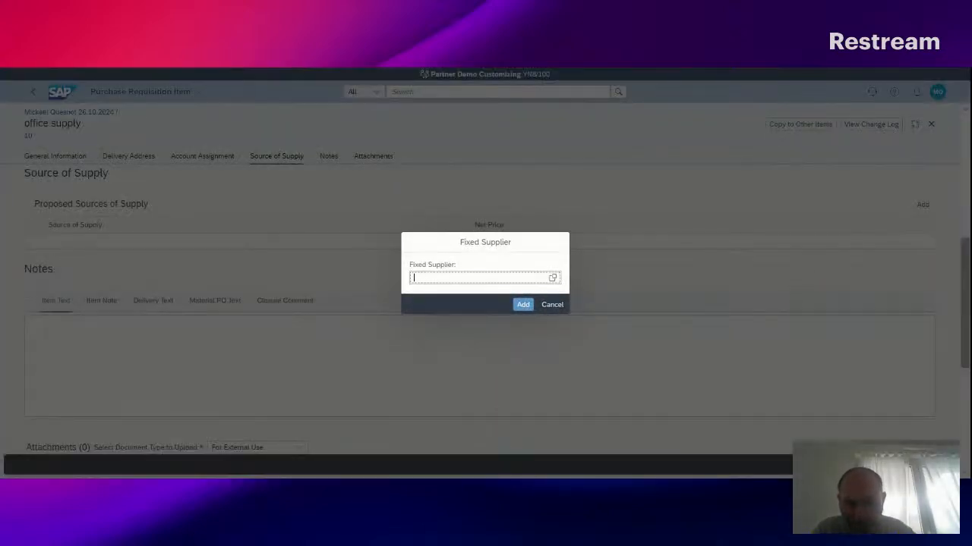
click(552, 277)
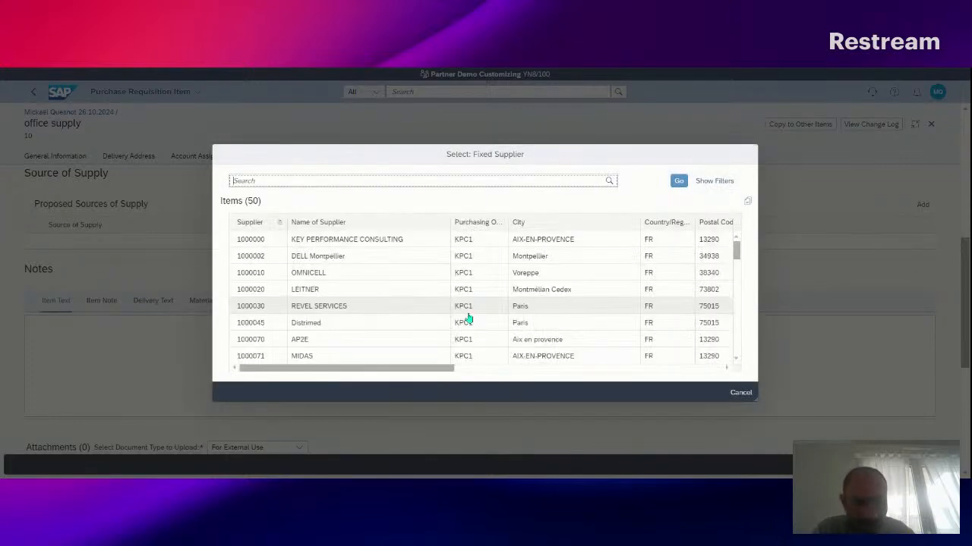
text(12*)
key(Return)
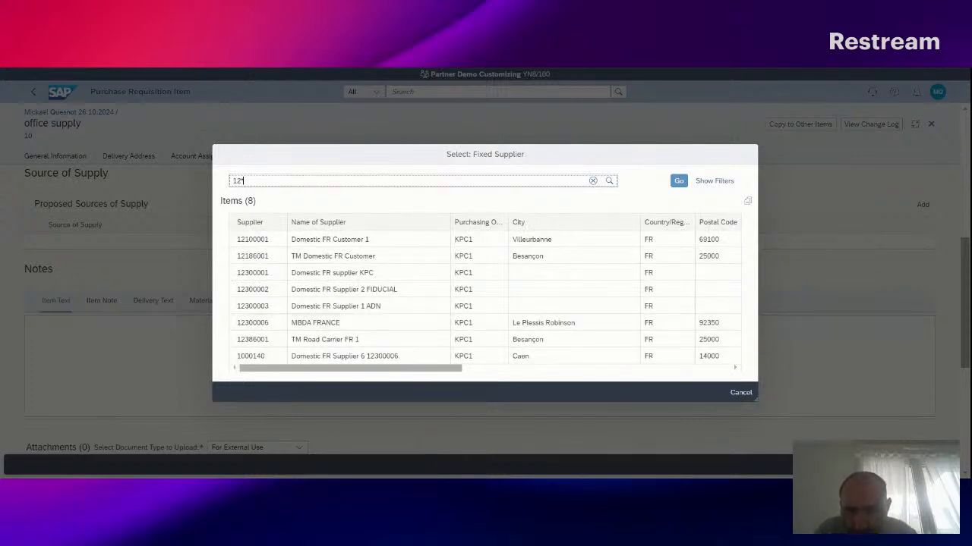
click(244, 180)
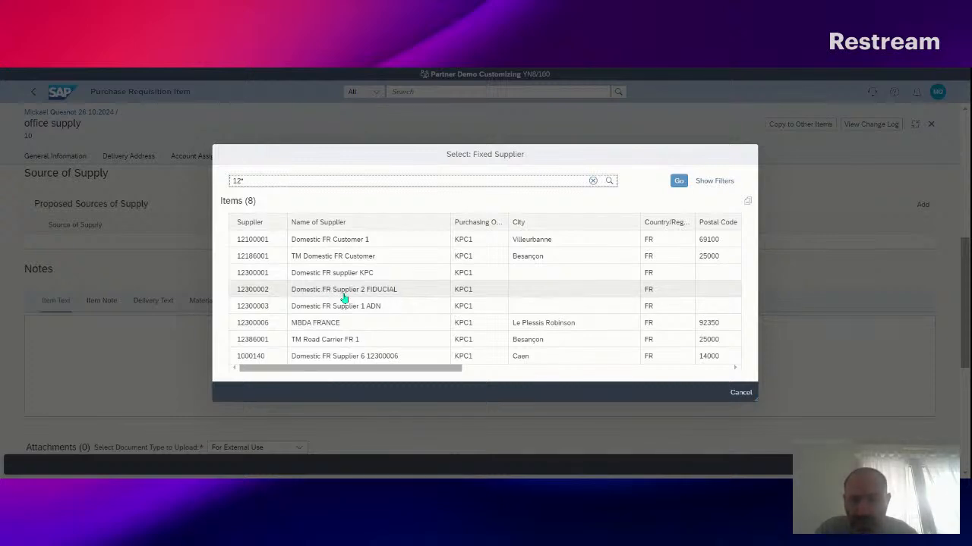
click(344, 297)
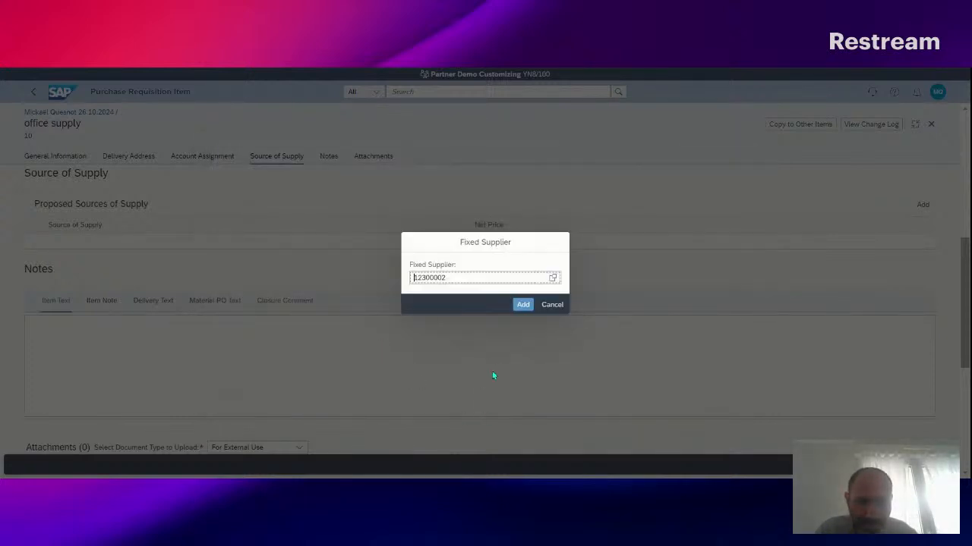
click(522, 305)
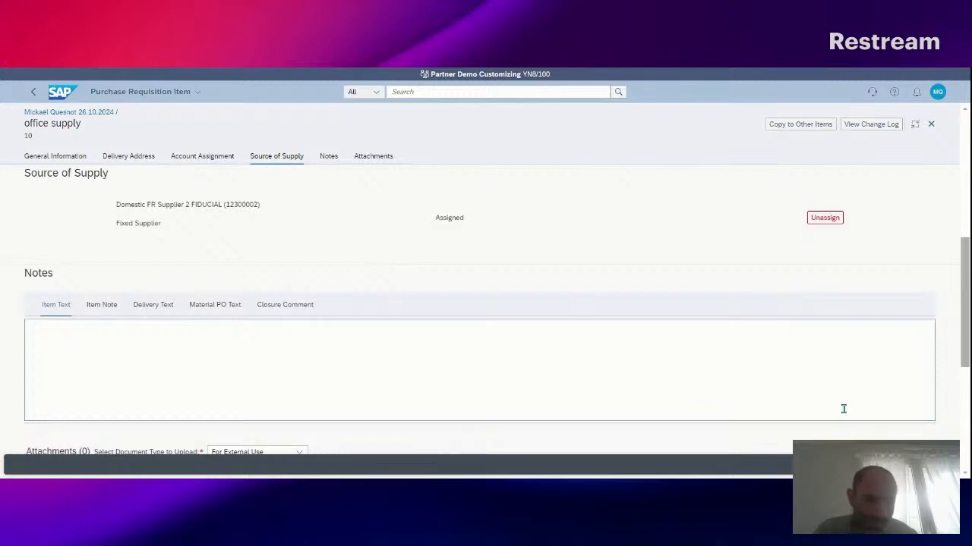
Step: Apply the changes to the office supply item and submit the purchase requisition
click(691, 412)
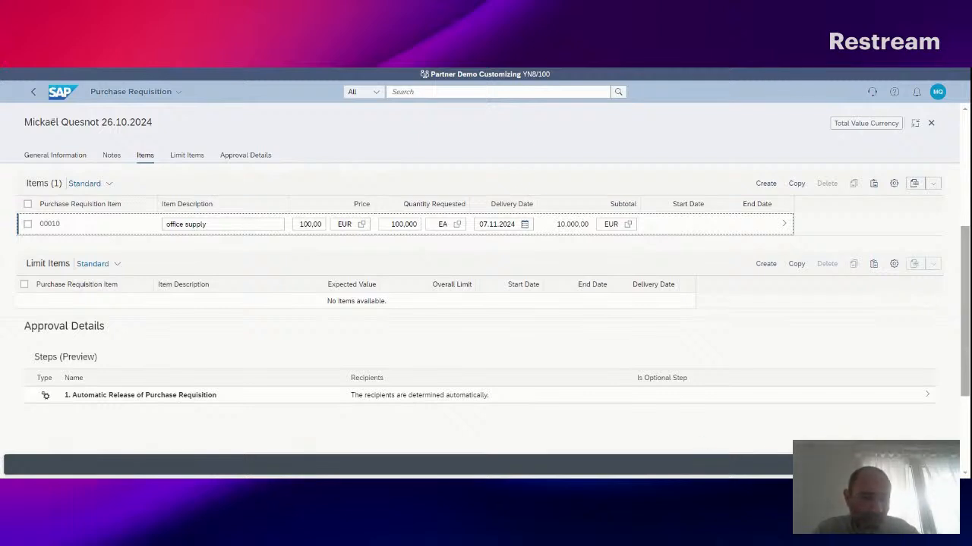
click(540, 453)
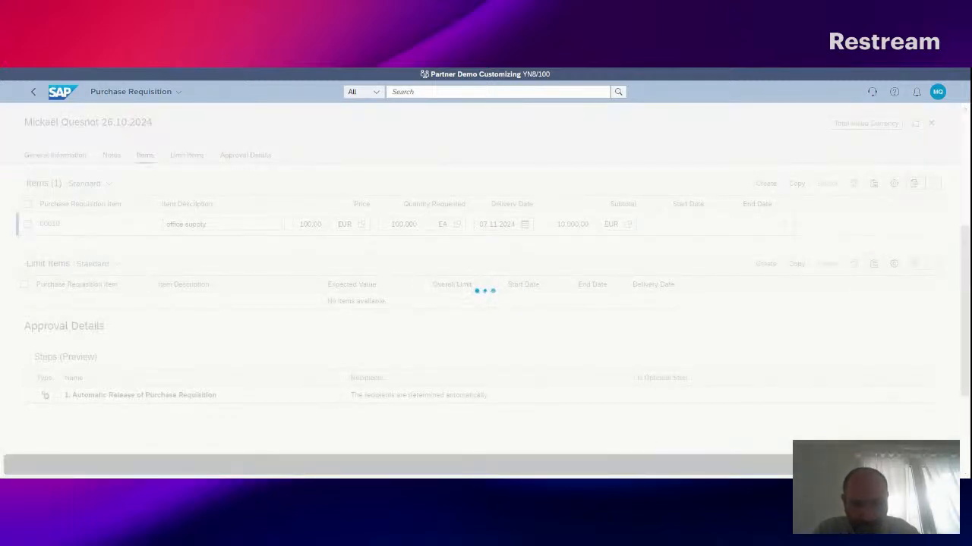